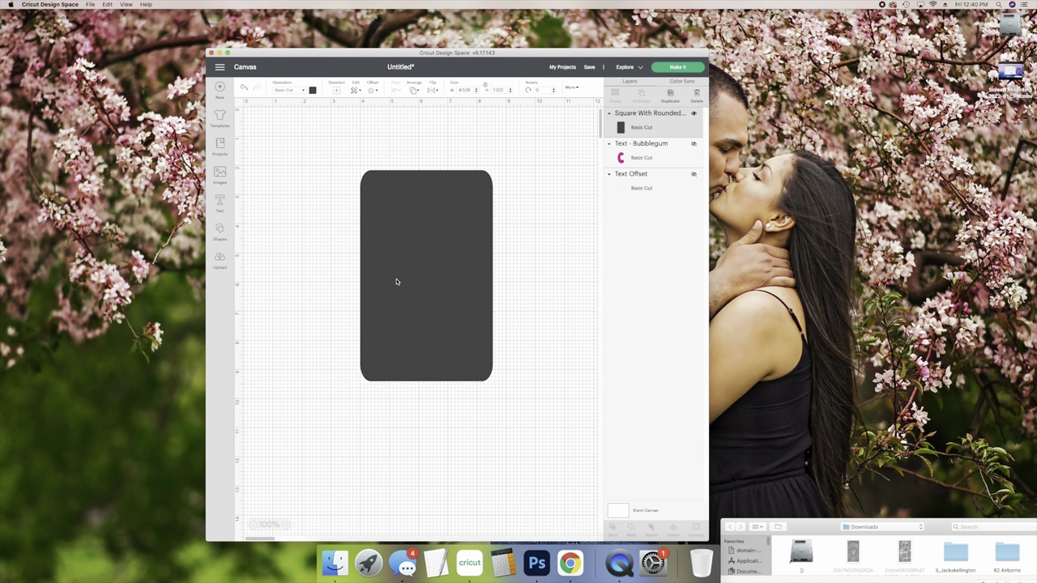
Step: Add a free heart shape and shrink it to about 1.27 inches wide beside the rounded rectangle
{"action": "left_click", "coordinate": [219, 234]}
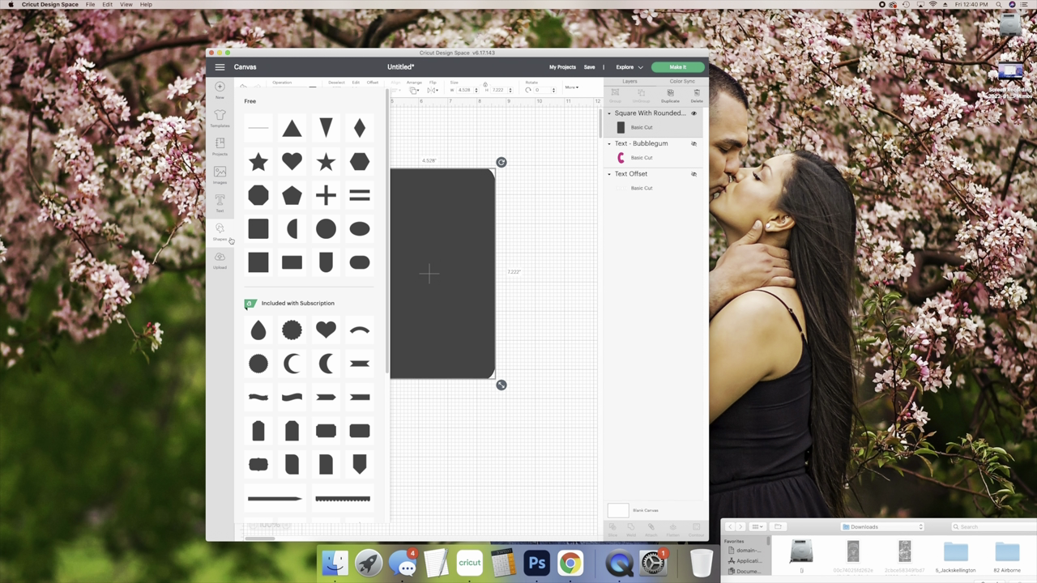
{"action": "left_click", "coordinate": [302, 167]}
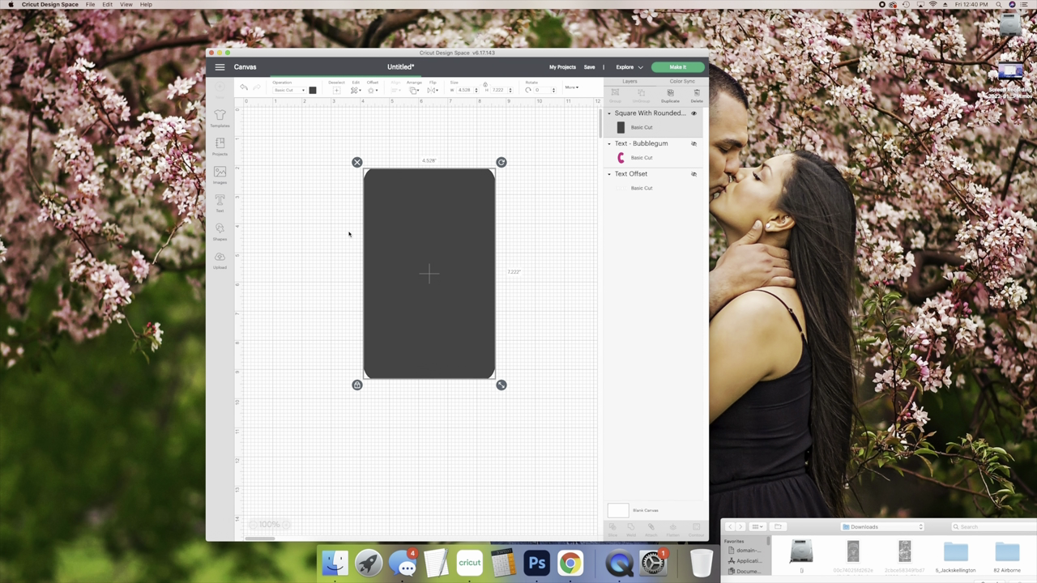
{"action": "left_click_drag", "start_coordinate": [329, 172], "coordinate": [342, 201]}
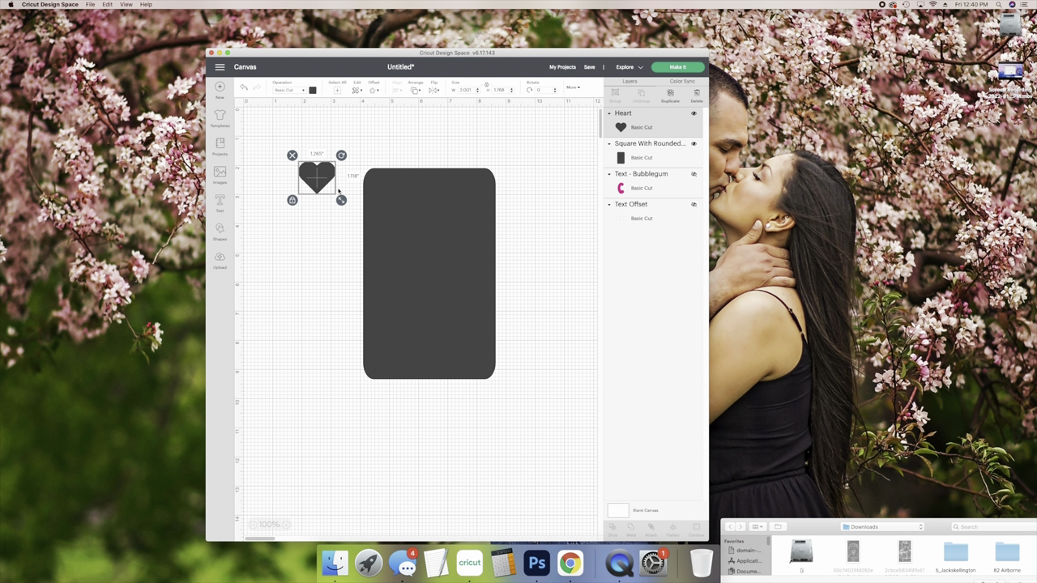
{"action": "right_click", "coordinate": [323, 181]}
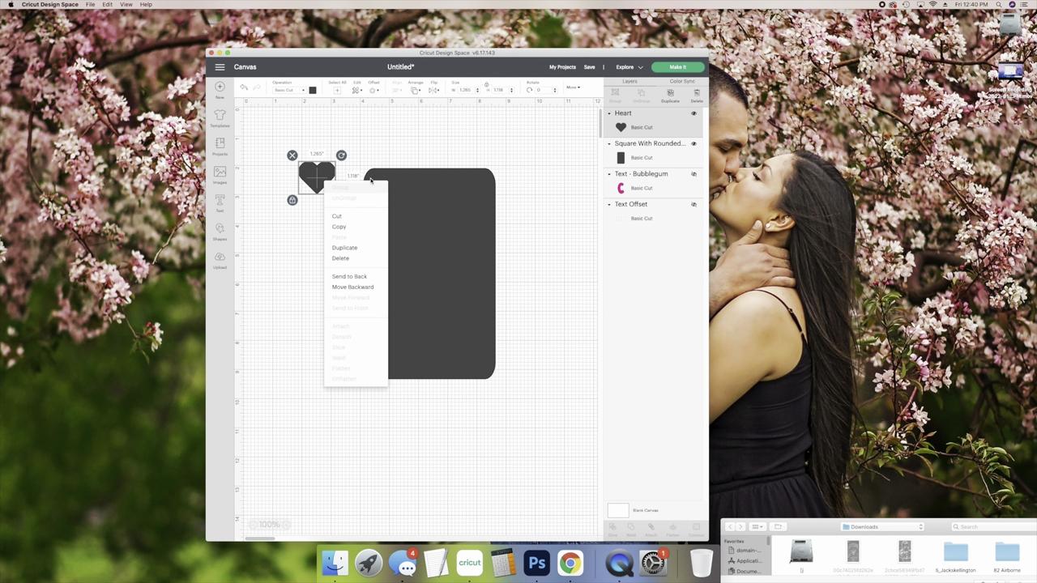
Step: Recolor the rounded rectangle light purple
{"action": "left_click", "coordinate": [426, 203]}
{"action": "left_click", "coordinate": [312, 91]}
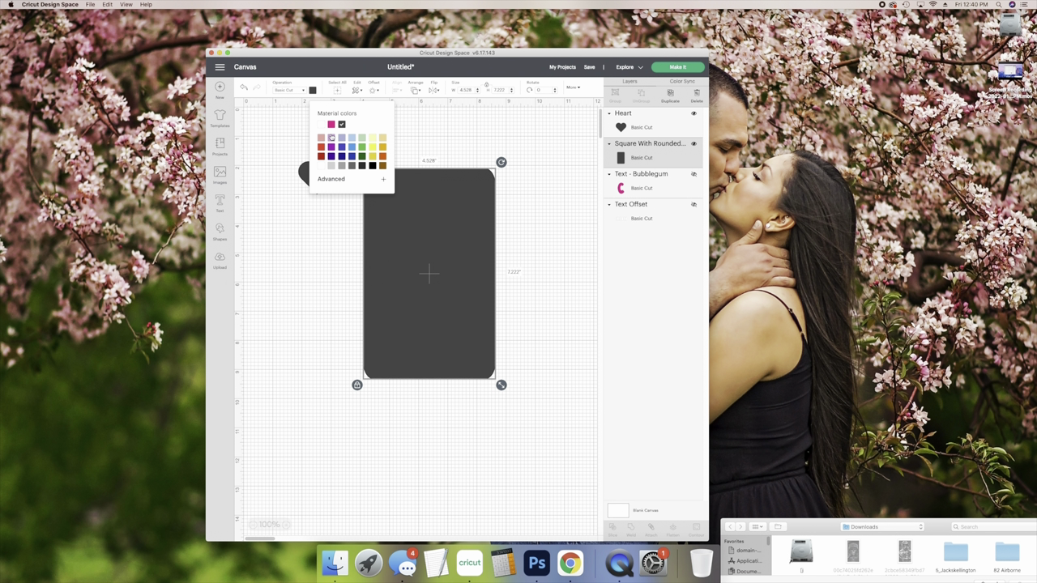
{"action": "left_click", "coordinate": [332, 138]}
{"action": "left_click", "coordinate": [262, 140]}
Step: Place the heart in the purple card's upper-left corner and shrink it to about 0.97 inch wide
{"action": "left_click_drag", "start_coordinate": [309, 171], "coordinate": [389, 197]}
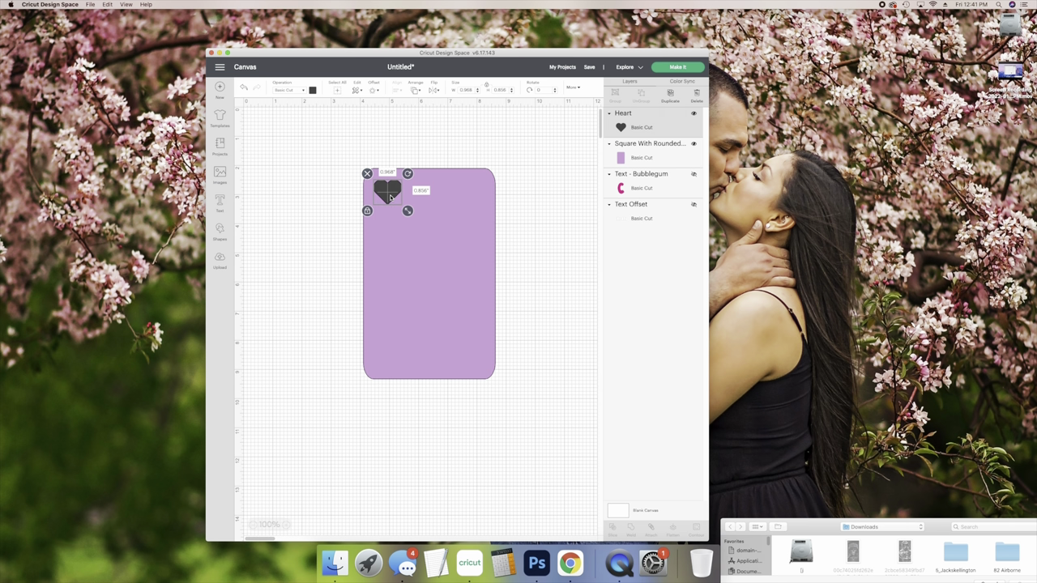
{"action": "left_click", "coordinate": [337, 230]}
{"action": "left_click", "coordinate": [390, 191]}
{"action": "left_click", "coordinate": [340, 230]}
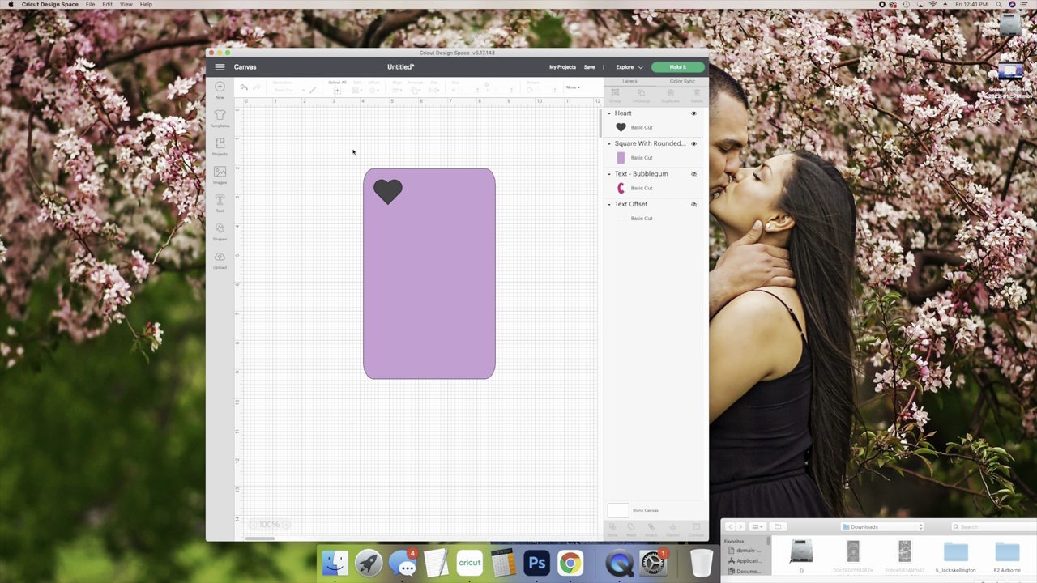
Step: Slice the heart out of the purple card, separate the pieces and delete the leftover purple heart
{"action": "left_click_drag", "start_coordinate": [353, 152], "coordinate": [586, 454]}
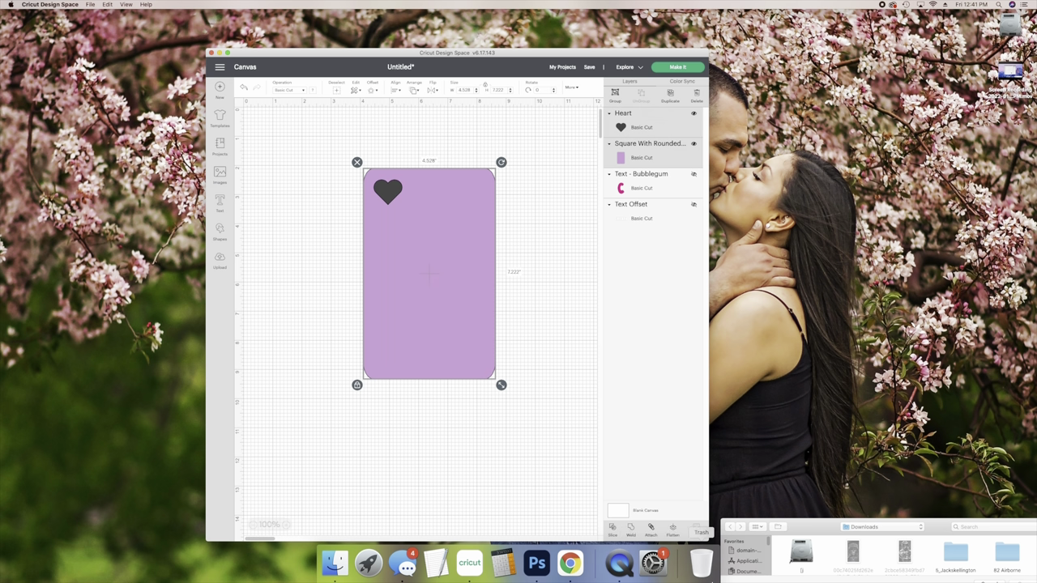
{"action": "left_click", "coordinate": [614, 528]}
{"action": "left_click_drag", "start_coordinate": [393, 232], "coordinate": [412, 266]}
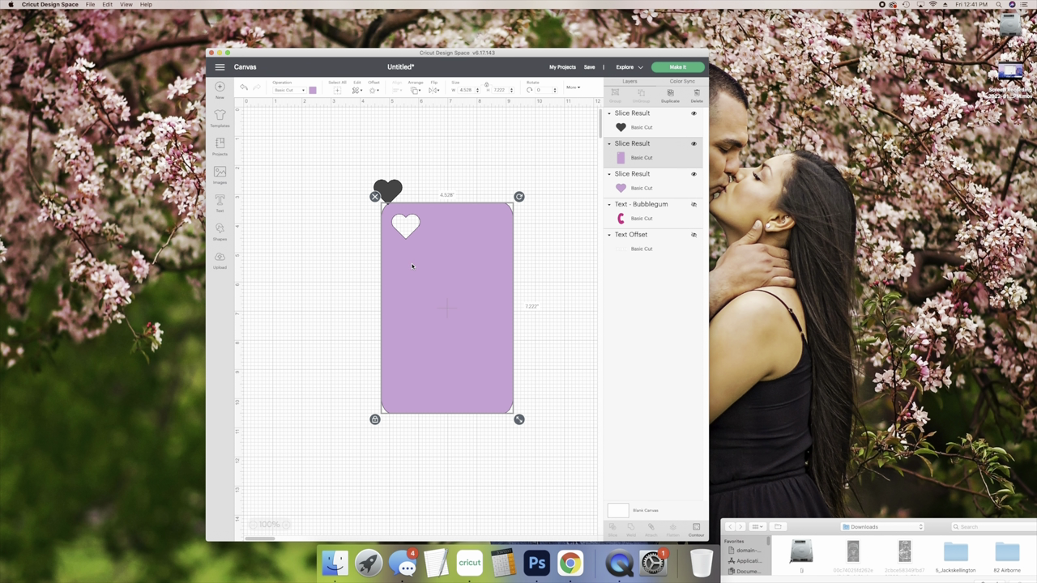
{"action": "left_click_drag", "start_coordinate": [390, 192], "coordinate": [365, 172]}
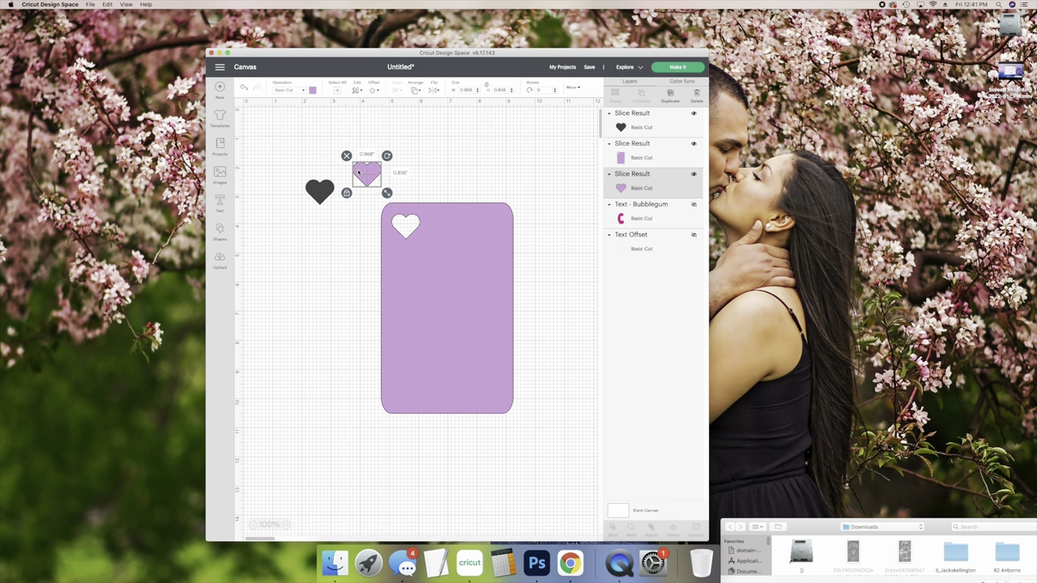
{"action": "left_click", "coordinate": [346, 155]}
{"action": "left_click_drag", "start_coordinate": [461, 309], "coordinate": [437, 276]}
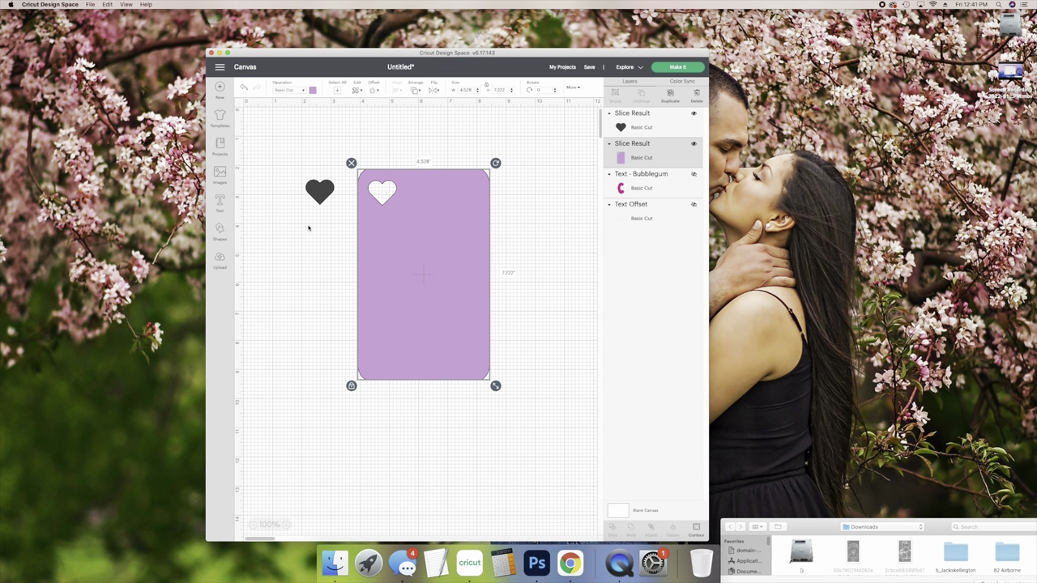
Step: Shrink the dark heart to about 0.75 inch wide, below and right of the first cutout, and slice it from the card
{"action": "left_click_drag", "start_coordinate": [319, 186], "coordinate": [406, 214]}
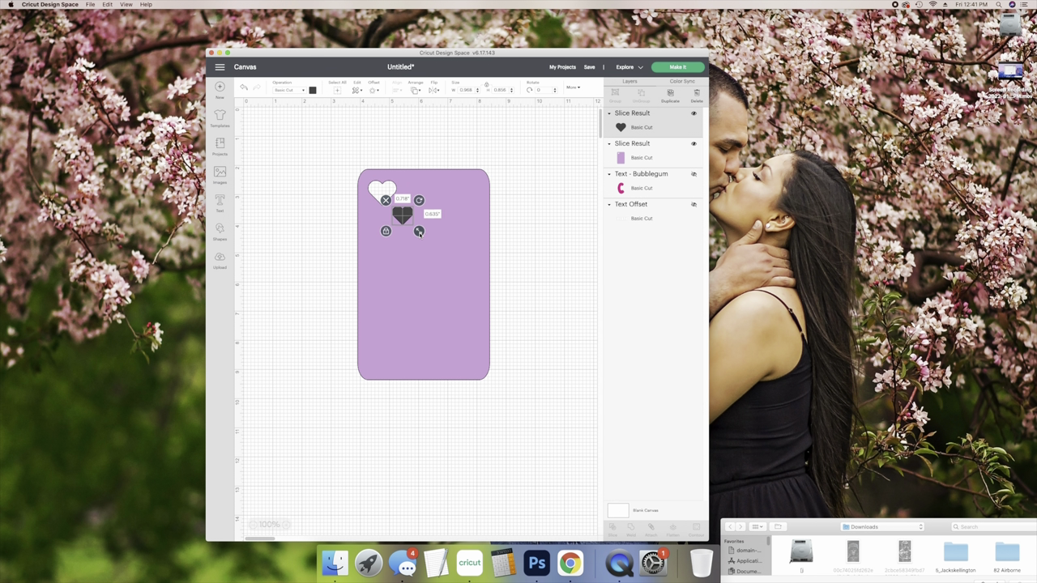
{"action": "left_click_drag", "start_coordinate": [326, 148], "coordinate": [539, 402]}
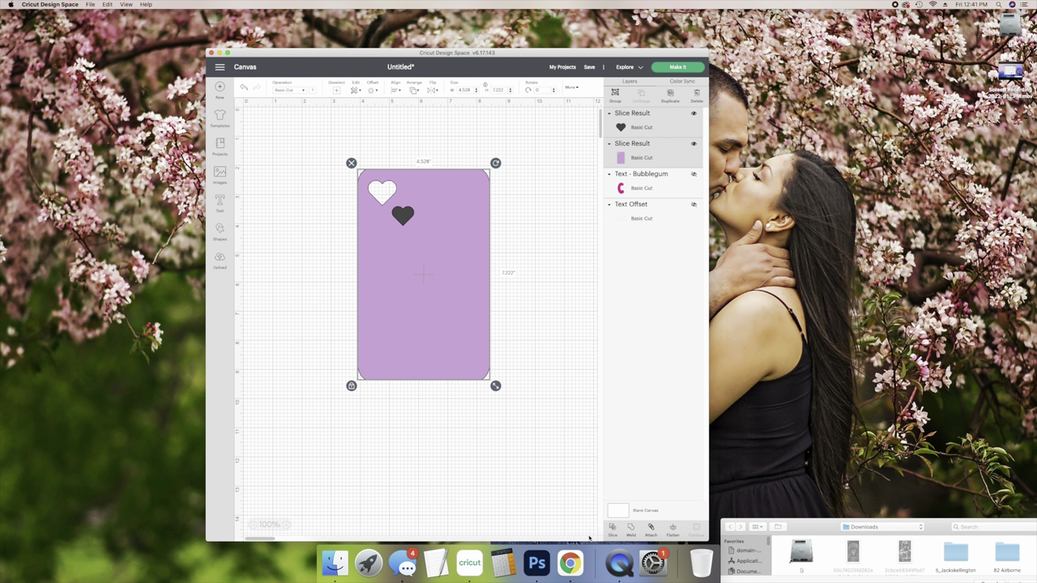
{"action": "left_click", "coordinate": [612, 528]}
Step: Delete both leftover hearts from the slice and move the card with its two cutouts to the canvas's upper right
{"action": "left_click_drag", "start_coordinate": [421, 283], "coordinate": [358, 280]}
{"action": "left_click_drag", "start_coordinate": [409, 210], "coordinate": [466, 199]}
{"action": "left_click", "coordinate": [440, 188]}
{"action": "left_click_drag", "start_coordinate": [402, 184], "coordinate": [366, 267]}
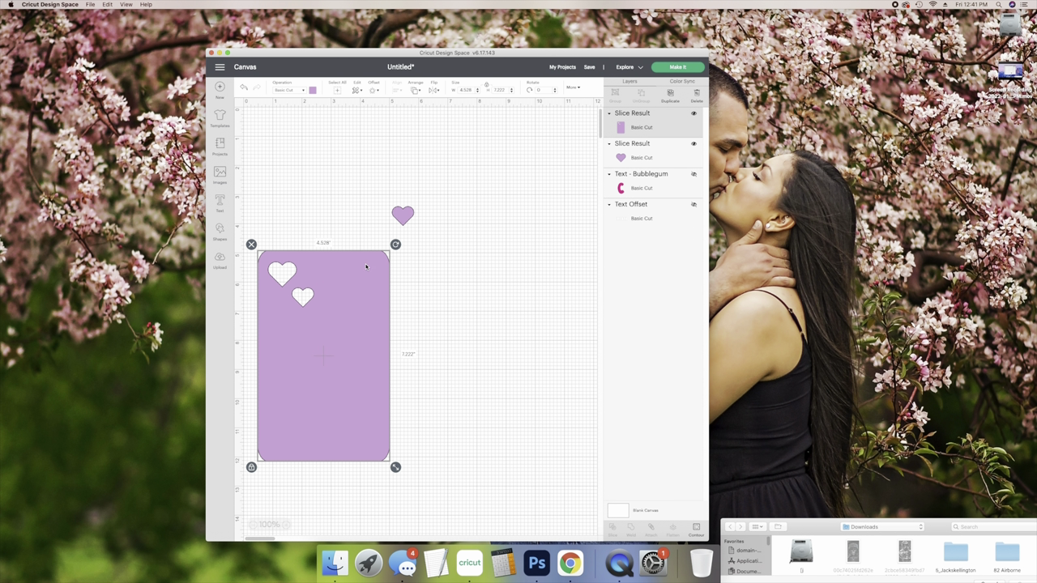
{"action": "left_click_drag", "start_coordinate": [404, 217], "coordinate": [512, 172]}
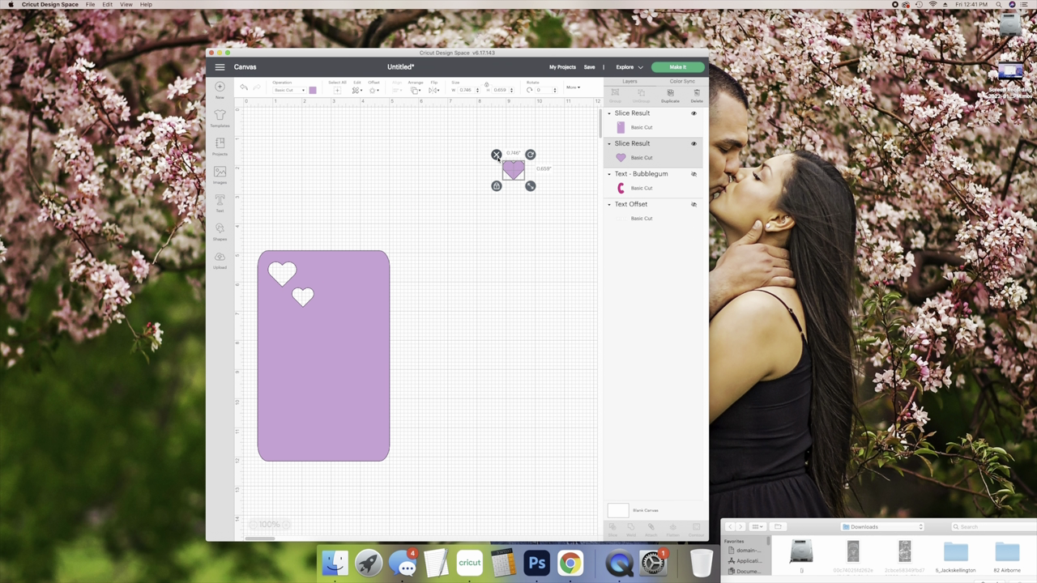
{"action": "left_click", "coordinate": [496, 154]}
{"action": "left_click_drag", "start_coordinate": [340, 387], "coordinate": [497, 278]}
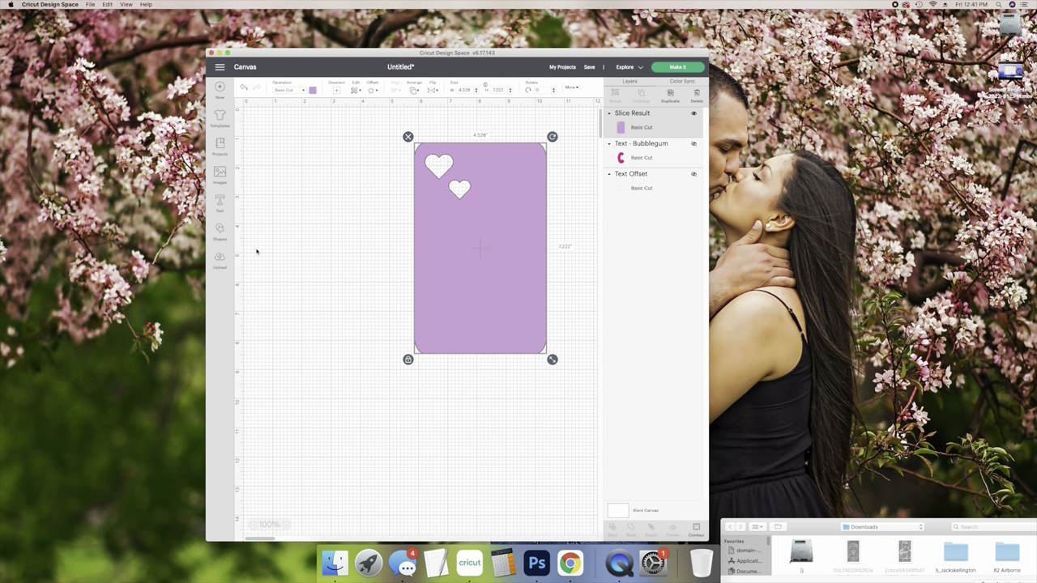
Step: Add a heart from the subscription shapes and place it at about 0.66 inch wide below the card's first heart cutout
{"action": "left_click", "coordinate": [221, 232]}
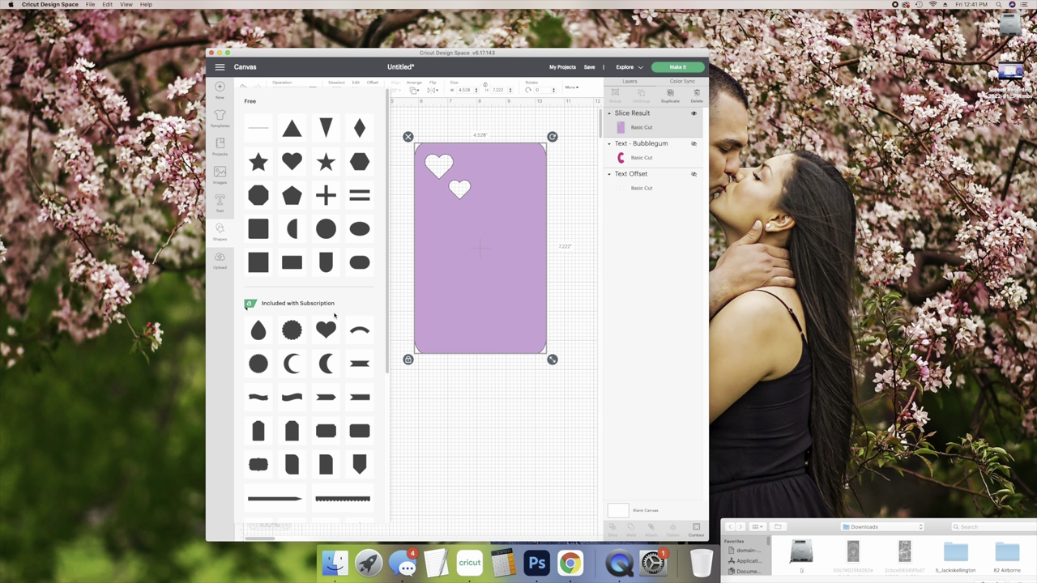
{"action": "left_click", "coordinate": [326, 330]}
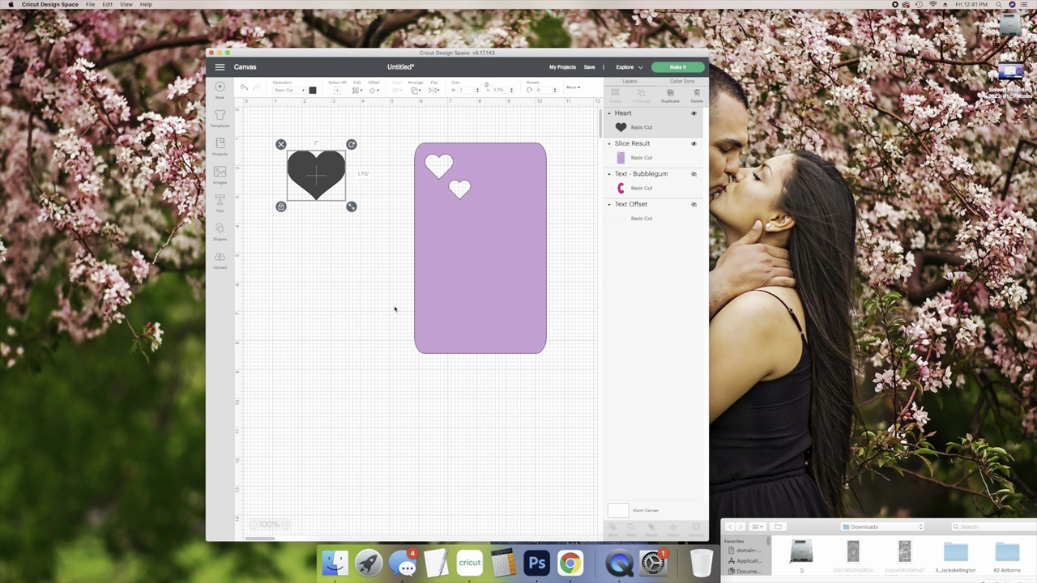
{"action": "left_click_drag", "start_coordinate": [327, 196], "coordinate": [351, 231]}
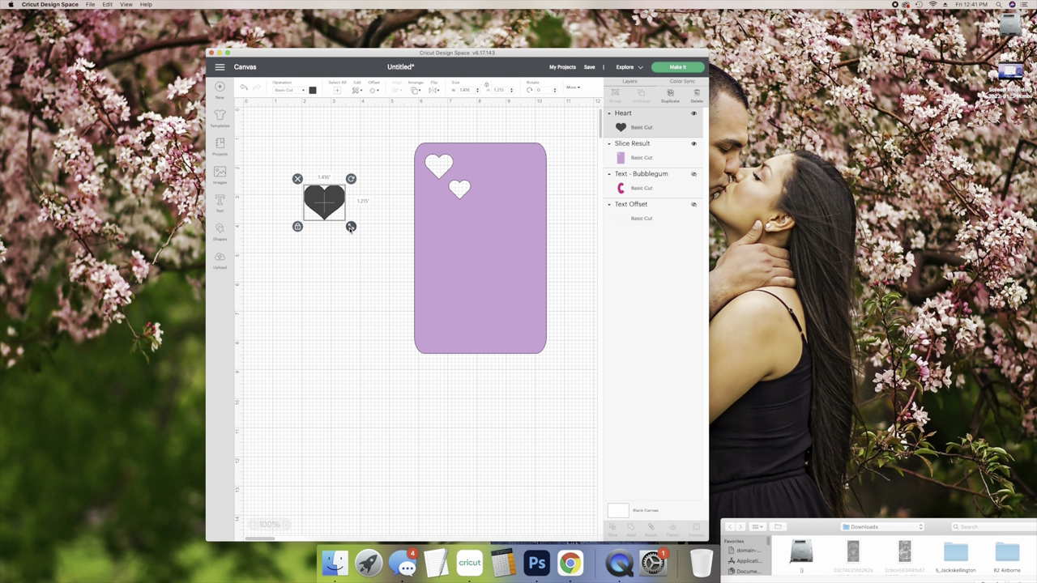
{"action": "left_click_drag", "start_coordinate": [351, 229], "coordinate": [451, 212]}
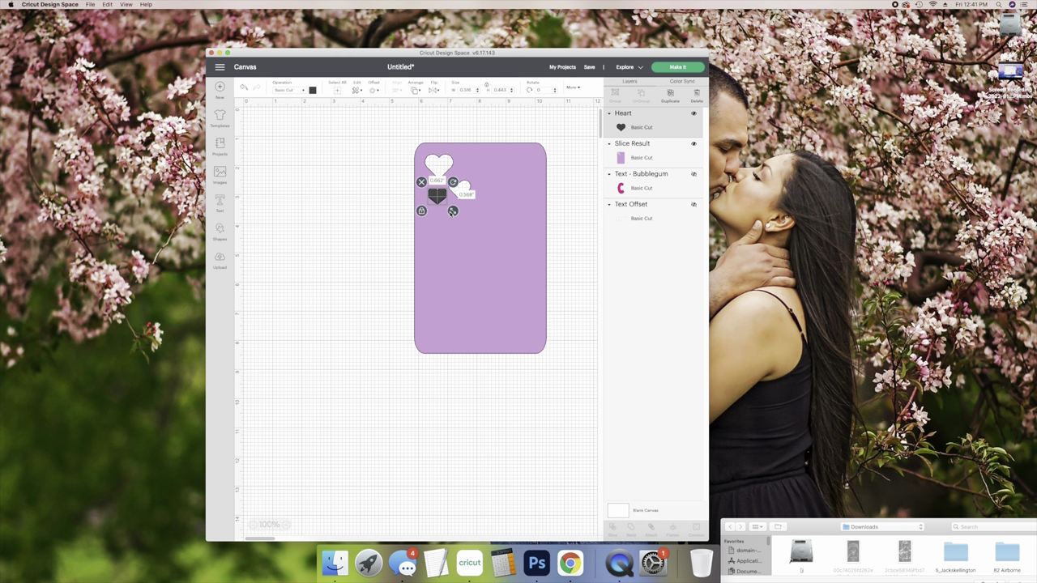
{"action": "left_click", "coordinate": [440, 236]}
Step: Slice the small heart out of the card, move the card aside and delete the leftover purple heart
{"action": "left_click_drag", "start_coordinate": [360, 121], "coordinate": [572, 430]}
{"action": "left_click", "coordinate": [612, 528]}
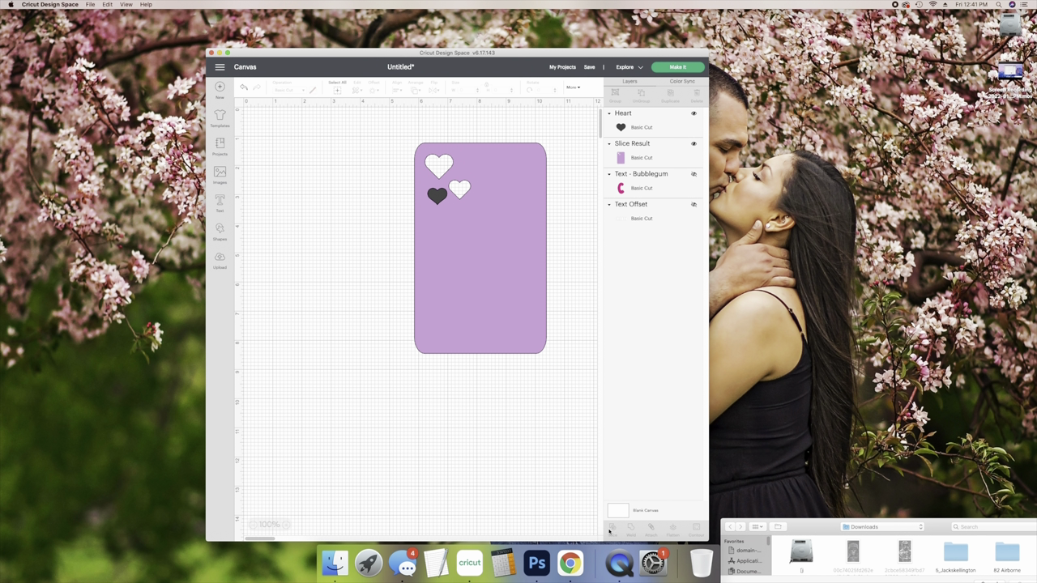
{"action": "left_click_drag", "start_coordinate": [461, 273], "coordinate": [294, 266]}
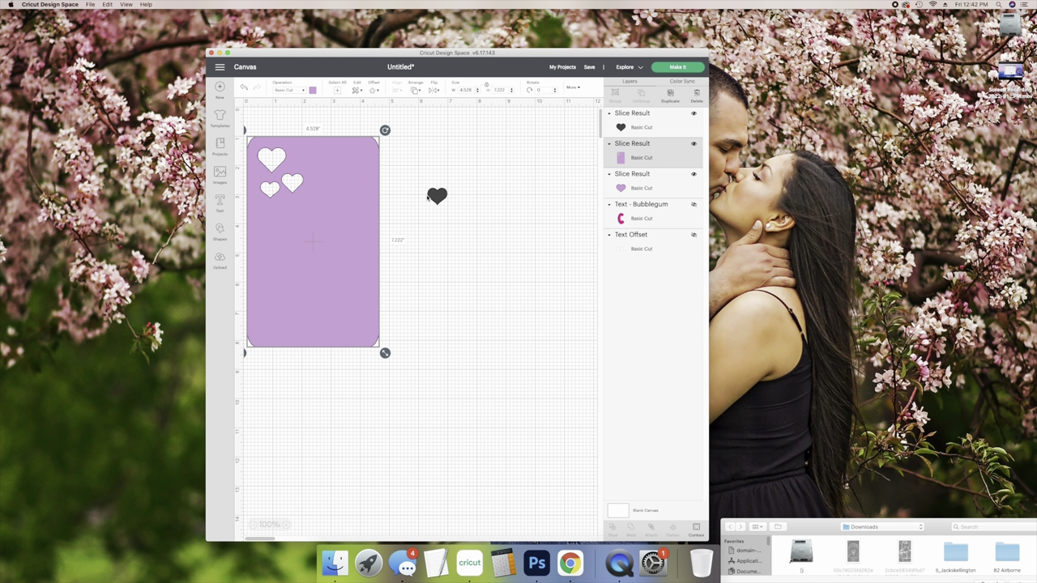
{"action": "left_click_drag", "start_coordinate": [429, 197], "coordinate": [449, 233]}
{"action": "left_click", "coordinate": [431, 197]}
{"action": "key", "text": "Delete"}
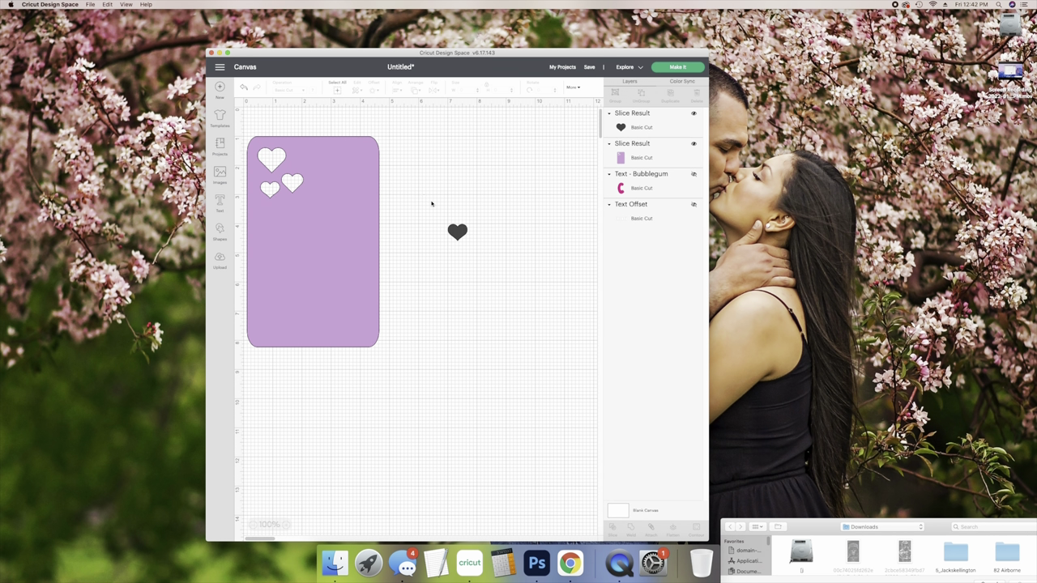
Step: Recenter the card and place the dark heart, enlarged to about 1.05 inches wide, below the three cutouts
{"action": "left_click_drag", "start_coordinate": [312, 216], "coordinate": [338, 209]}
{"action": "left_click_drag", "start_coordinate": [457, 232], "coordinate": [546, 146]}
{"action": "left_click_drag", "start_coordinate": [349, 228], "coordinate": [427, 273]}
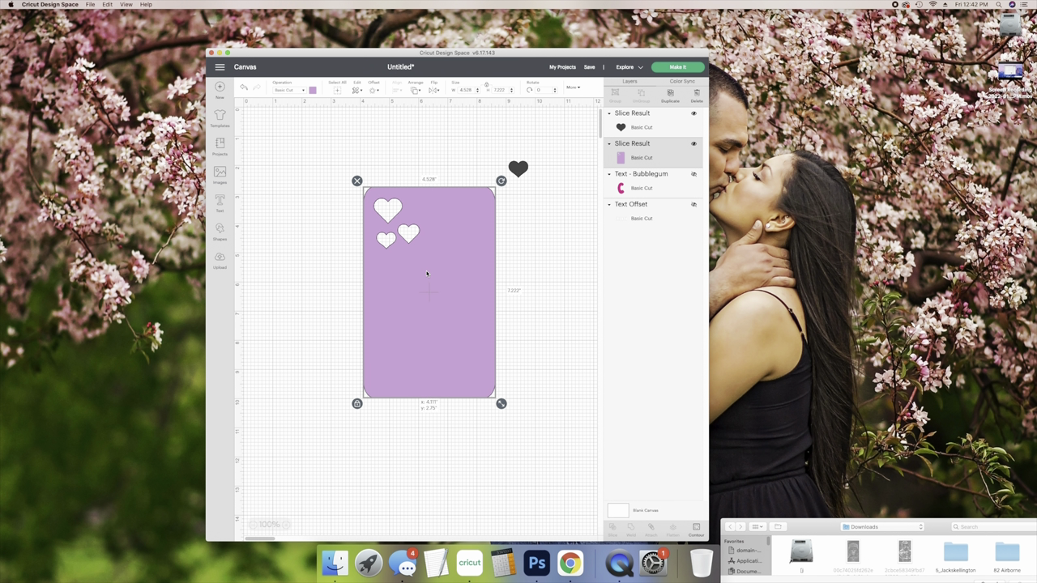
{"action": "left_click_drag", "start_coordinate": [516, 170], "coordinate": [415, 271]}
{"action": "left_click", "coordinate": [387, 261], "text": "shift"}
{"action": "left_click", "coordinate": [318, 217]}
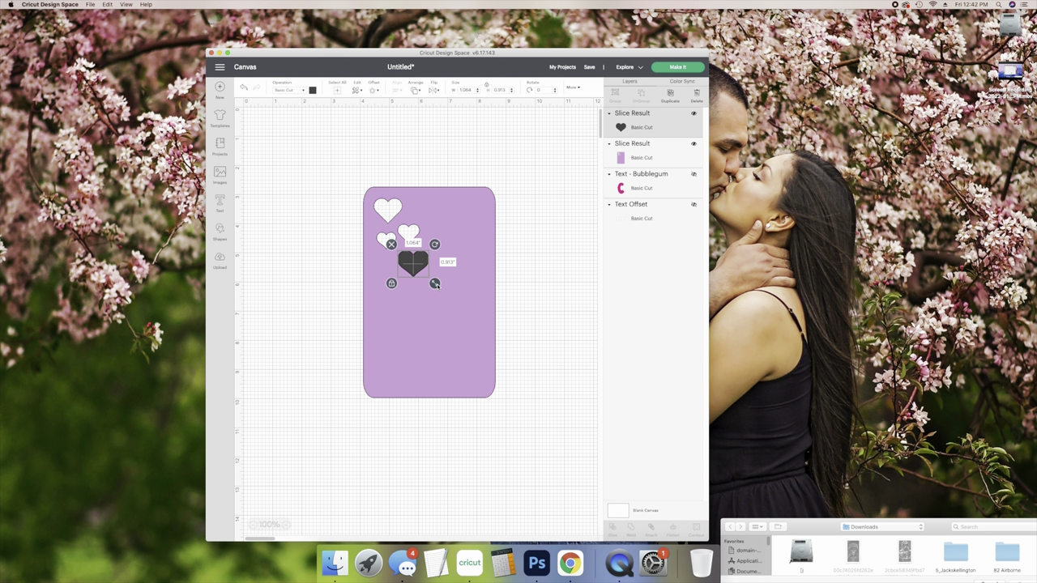
Step: Slice the large heart out of the card, pull the pieces apart and delete the leftover purple heart
{"action": "left_click_drag", "start_coordinate": [304, 165], "coordinate": [536, 460]}
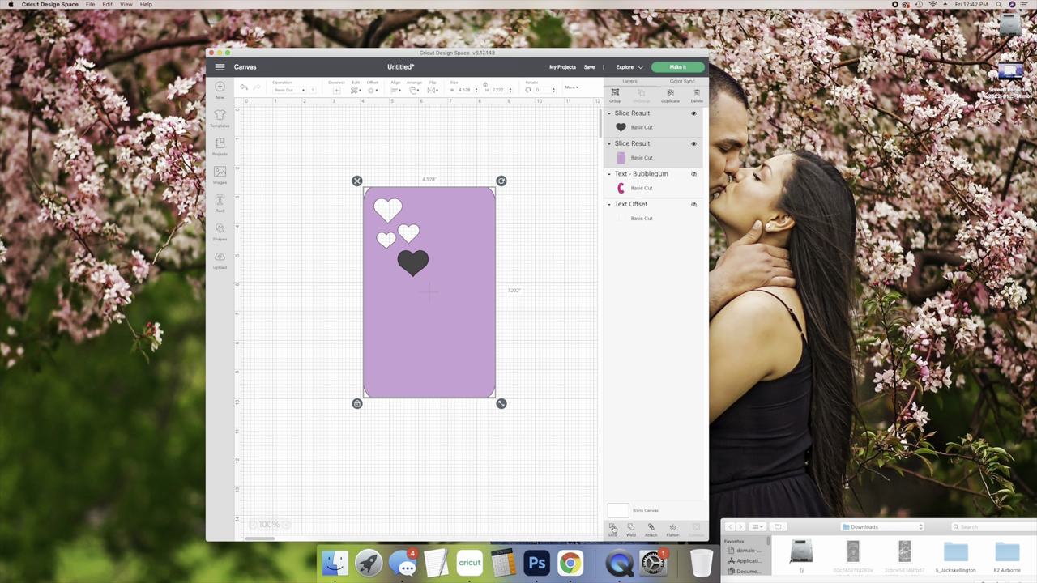
{"action": "left_click", "coordinate": [591, 512]}
{"action": "left_click_drag", "start_coordinate": [446, 340], "coordinate": [406, 324]}
{"action": "left_click_drag", "start_coordinate": [409, 265], "coordinate": [500, 245]}
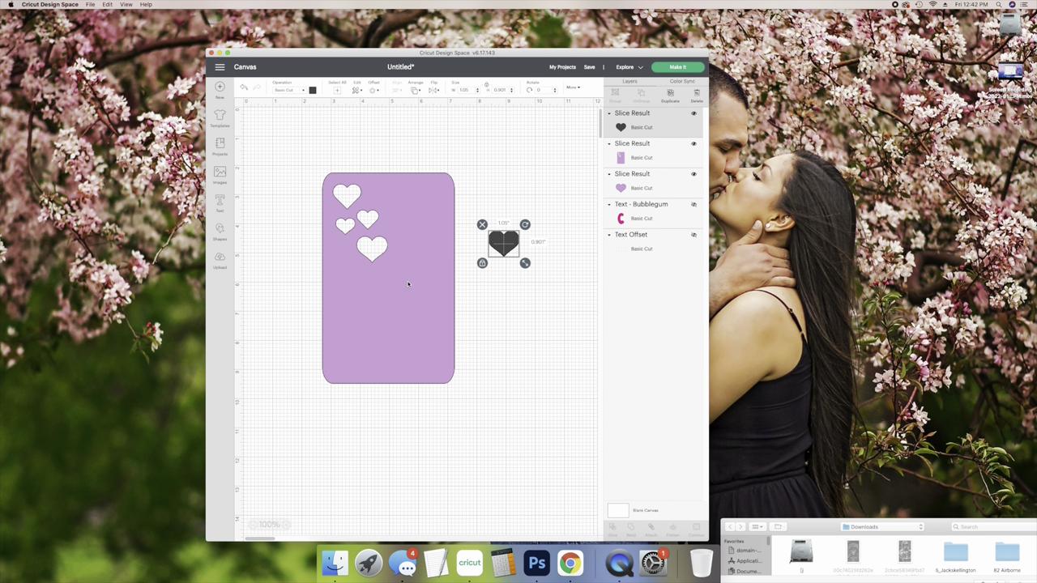
{"action": "left_click_drag", "start_coordinate": [408, 285], "coordinate": [420, 388]}
{"action": "left_click_drag", "start_coordinate": [405, 258], "coordinate": [415, 234]}
{"action": "left_click", "coordinate": [404, 220]}
Step: Reposition the card and place the dark heart, shrunk to about 0.73 inch wide, left of the largest cutout
{"action": "left_click_drag", "start_coordinate": [439, 402], "coordinate": [456, 346]}
{"action": "left_click_drag", "start_coordinate": [496, 238], "coordinate": [378, 313]}
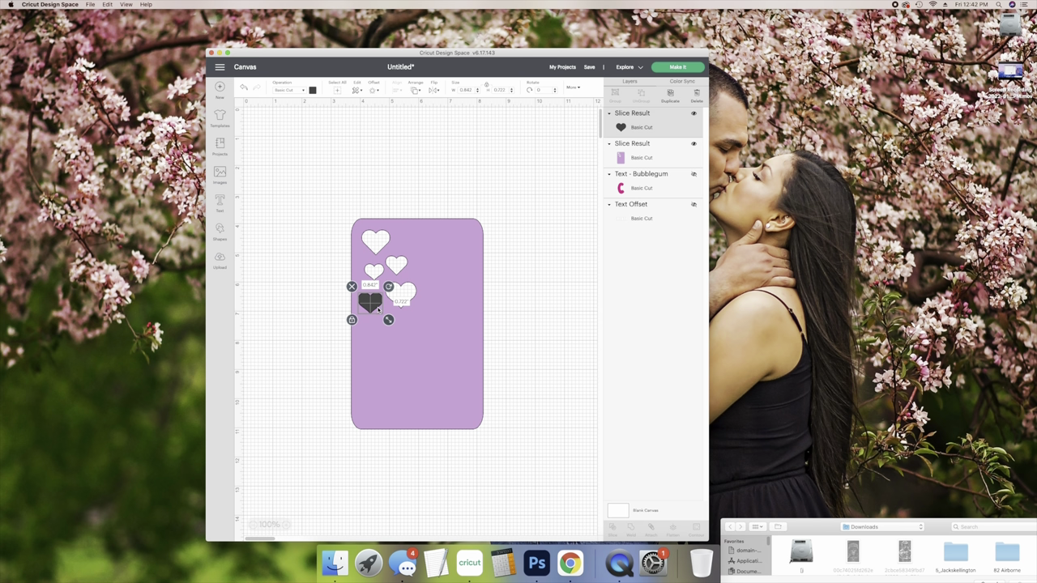
{"action": "left_click", "coordinate": [290, 197]}
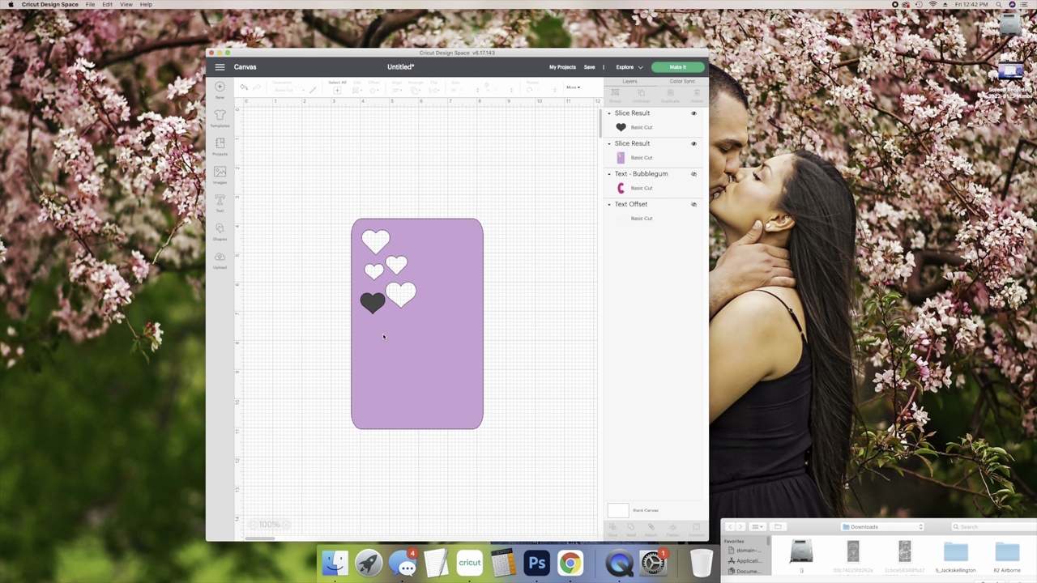
{"action": "mouse_move", "coordinate": [373, 306]}
{"action": "left_mouse_down"}
{"action": "mouse_move", "coordinate": [389, 322]}
{"action": "mouse_move", "coordinate": [370, 299]}
{"action": "left_mouse_up"}
{"action": "left_click", "coordinate": [329, 302]}
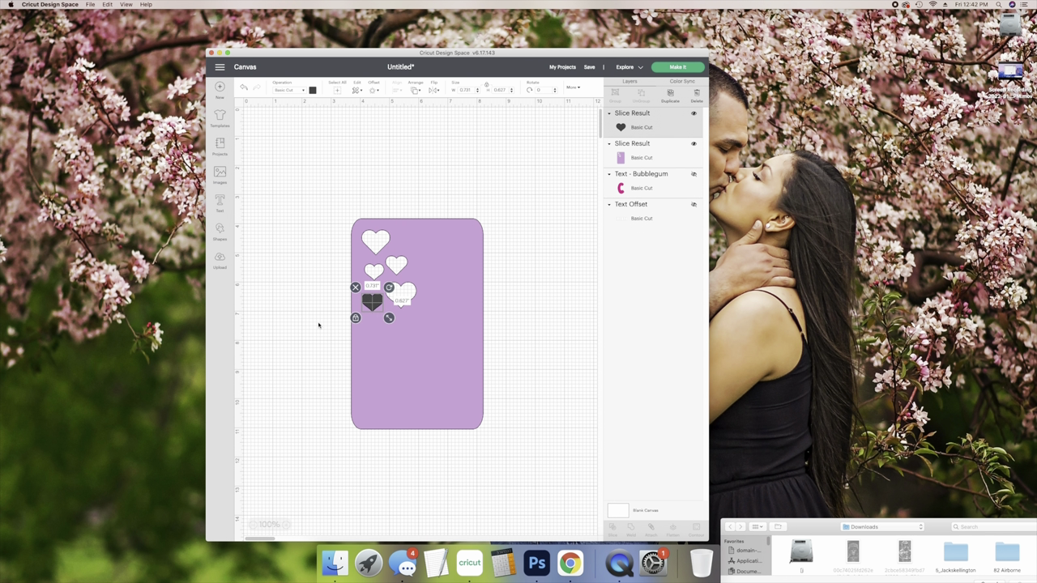
{"action": "left_click", "coordinate": [319, 326]}
Step: Slice the fifth heart out of the card near its left edge and delete the leftover purple heart
{"action": "left_click_drag", "start_coordinate": [328, 252], "coordinate": [539, 523]}
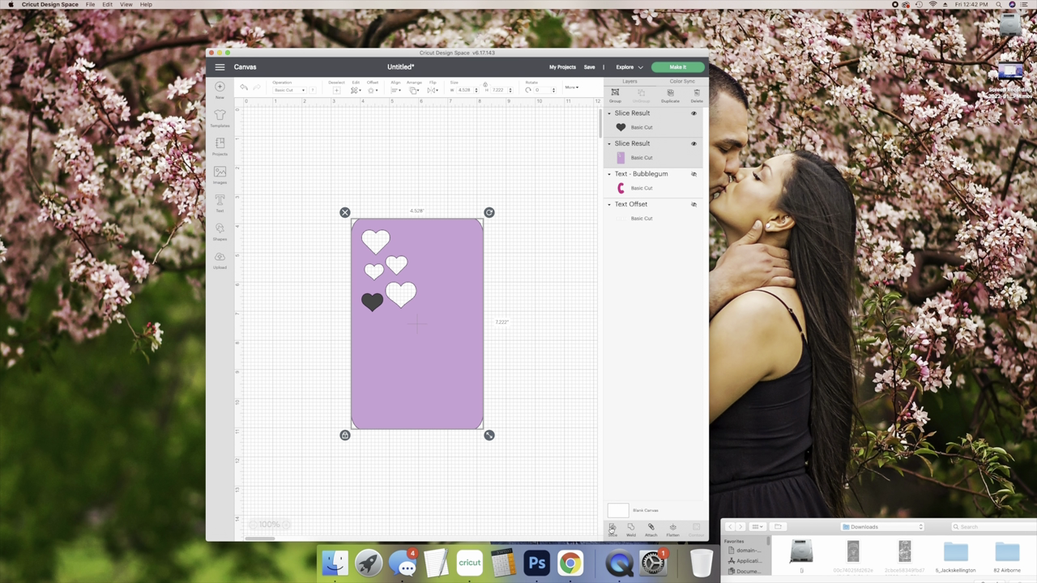
{"action": "left_click", "coordinate": [612, 530]}
{"action": "left_click_drag", "start_coordinate": [398, 352], "coordinate": [526, 219]}
{"action": "left_click_drag", "start_coordinate": [373, 265], "coordinate": [470, 328]}
{"action": "left_click_drag", "start_coordinate": [367, 302], "coordinate": [359, 298]}
{"action": "left_click", "coordinate": [348, 292]}
{"action": "left_click_drag", "start_coordinate": [475, 352], "coordinate": [413, 333]}
{"action": "left_click", "coordinate": [350, 301]}
{"action": "left_click", "coordinate": [361, 299]}
{"action": "key", "text": "Delete"}
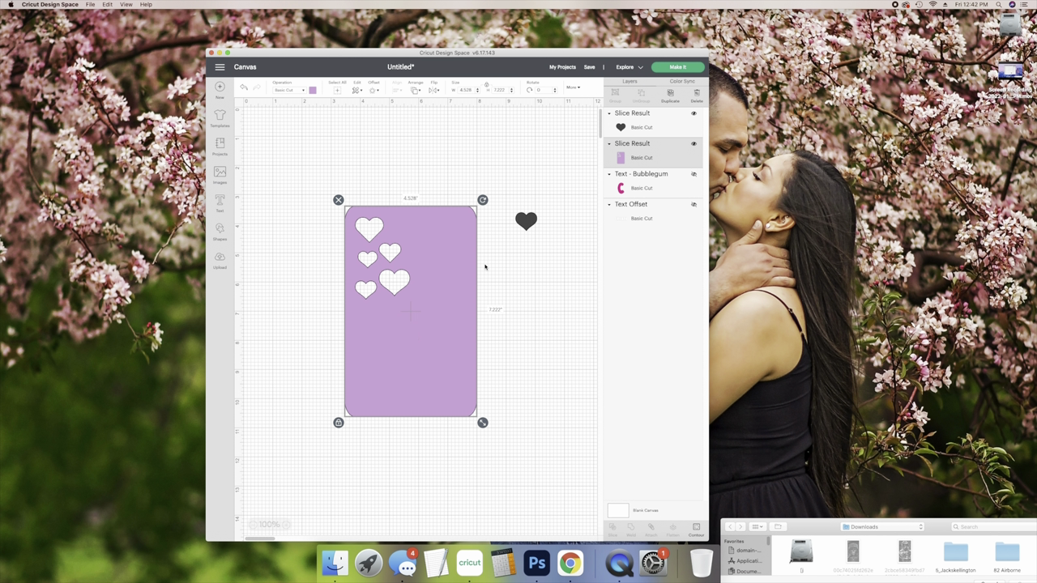
Step: Shrink the dark heart and place it on the card just below and right of the largest cutout
{"action": "left_click_drag", "start_coordinate": [525, 223], "coordinate": [404, 310]}
{"action": "left_click", "coordinate": [314, 305]}
{"action": "left_click", "coordinate": [297, 316]}
Step: Slice the sixth heart out of the card, move the card aside and delete the leftover purple heart
{"action": "left_click_drag", "start_coordinate": [300, 184], "coordinate": [486, 431]}
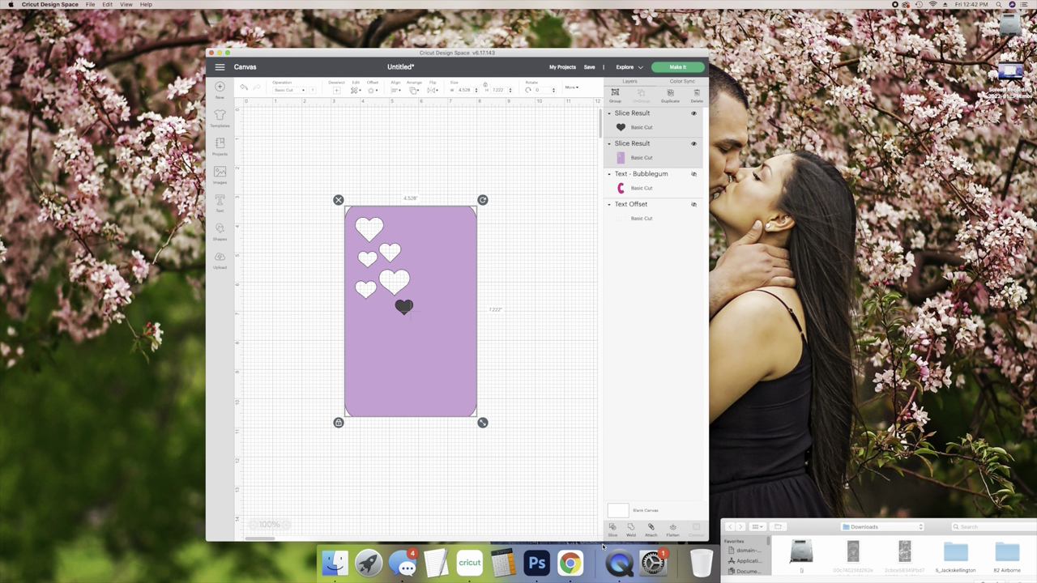
{"action": "left_click", "coordinate": [606, 510]}
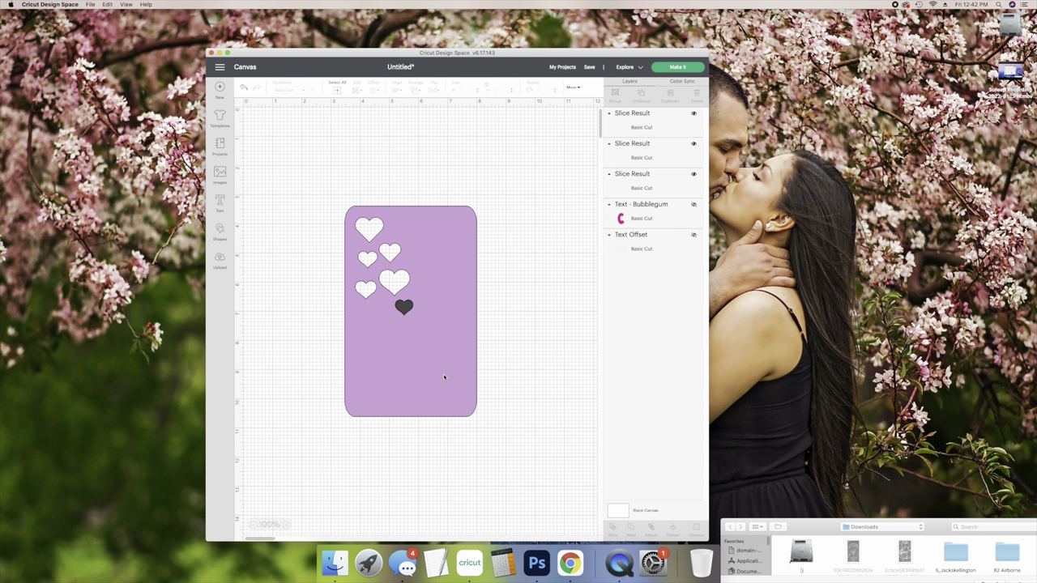
{"action": "left_click_drag", "start_coordinate": [425, 369], "coordinate": [364, 361]}
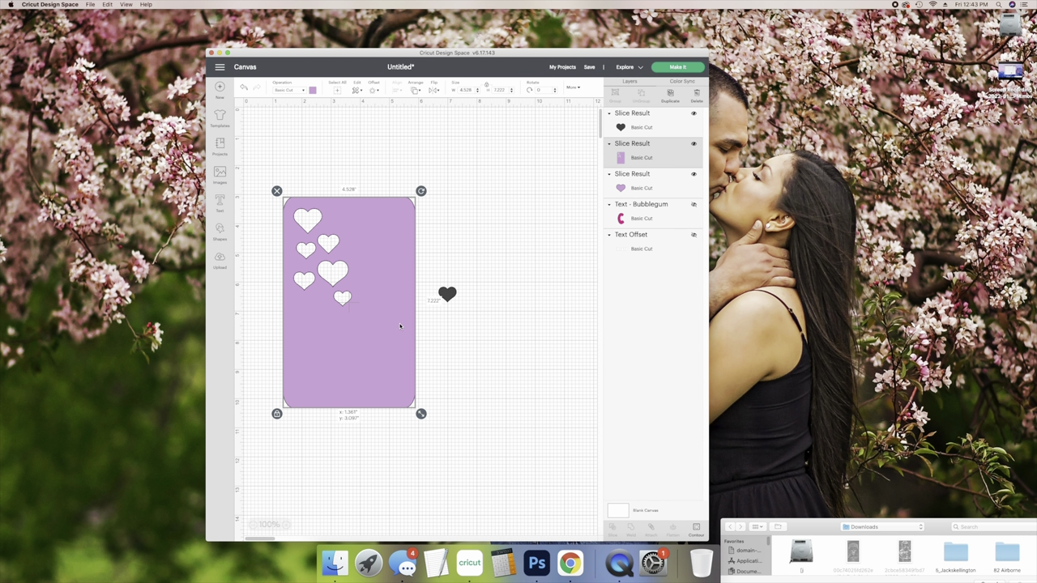
{"action": "left_click_drag", "start_coordinate": [400, 326], "coordinate": [327, 300]}
{"action": "left_click", "coordinate": [407, 306]}
Step: Enlarge the dark heart to about 0.98 inch wide, place it below the left column of cutouts and slice it through the card
{"action": "left_click", "coordinate": [447, 294]}
{"action": "left_click_drag", "start_coordinate": [282, 150], "coordinate": [462, 455]}
{"action": "left_click", "coordinate": [609, 529]}
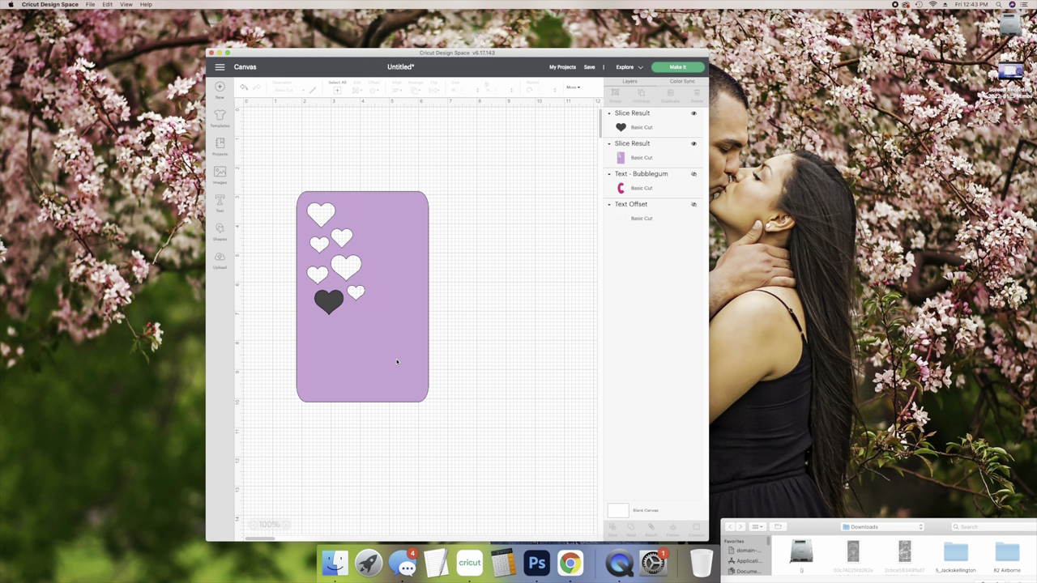
Step: Separate the card and dark heart from the sliced piece, and delete the leftover large purple heart
{"action": "left_click_drag", "start_coordinate": [364, 355], "coordinate": [420, 349]}
{"action": "left_click_drag", "start_coordinate": [316, 300], "coordinate": [289, 254]}
{"action": "left_click", "coordinate": [329, 301]}
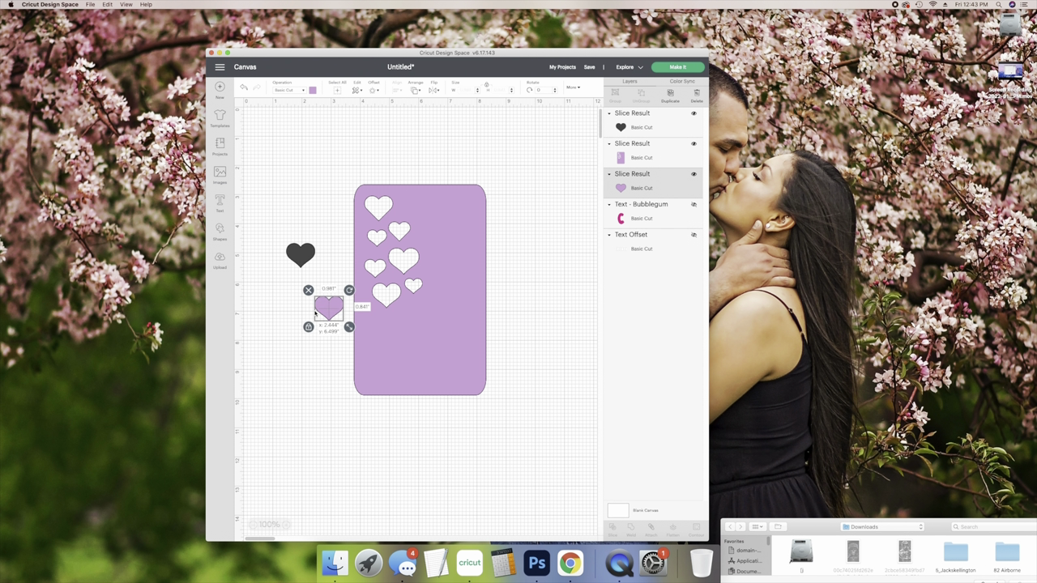
{"action": "key", "text": "Delete"}
Step: Reposition the card and place the dark heart, shrunk to 0.62 inch wide, near the left edge below the lowest large cutout
{"action": "left_click_drag", "start_coordinate": [400, 309], "coordinate": [397, 315]}
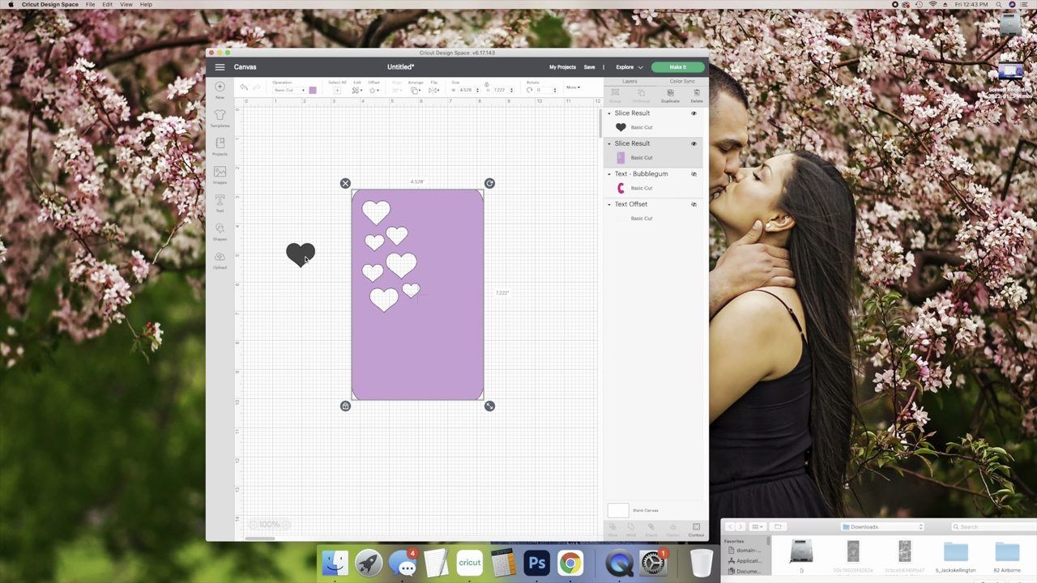
{"action": "left_click", "coordinate": [306, 259]}
{"action": "left_click_drag", "start_coordinate": [322, 276], "coordinate": [369, 321]}
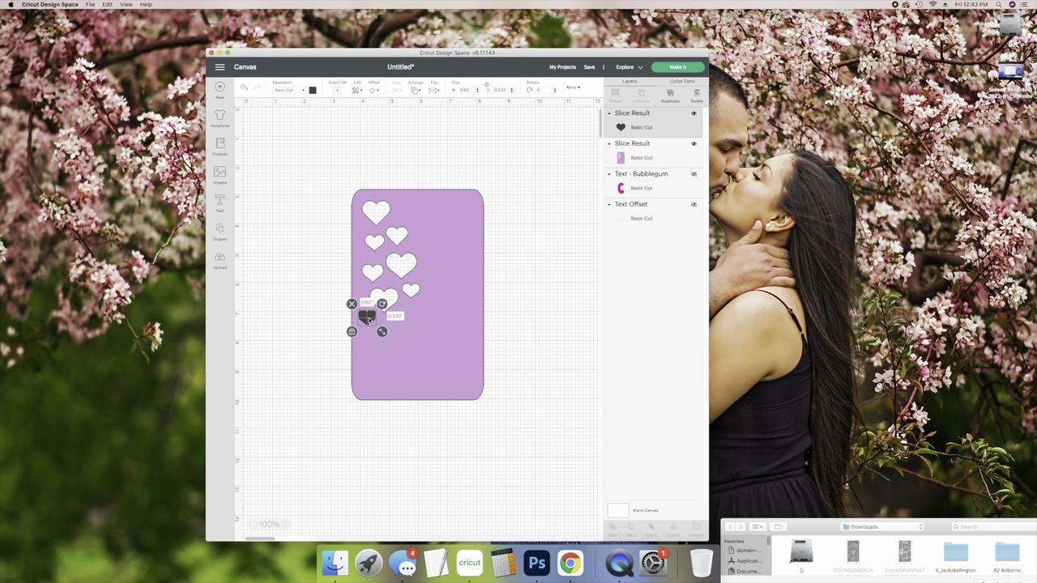
Step: Slice the eighth heart out of the card near its left edge, pull the pieces apart and delete the leftover purple heart
{"action": "left_click_drag", "start_coordinate": [287, 162], "coordinate": [555, 470]}
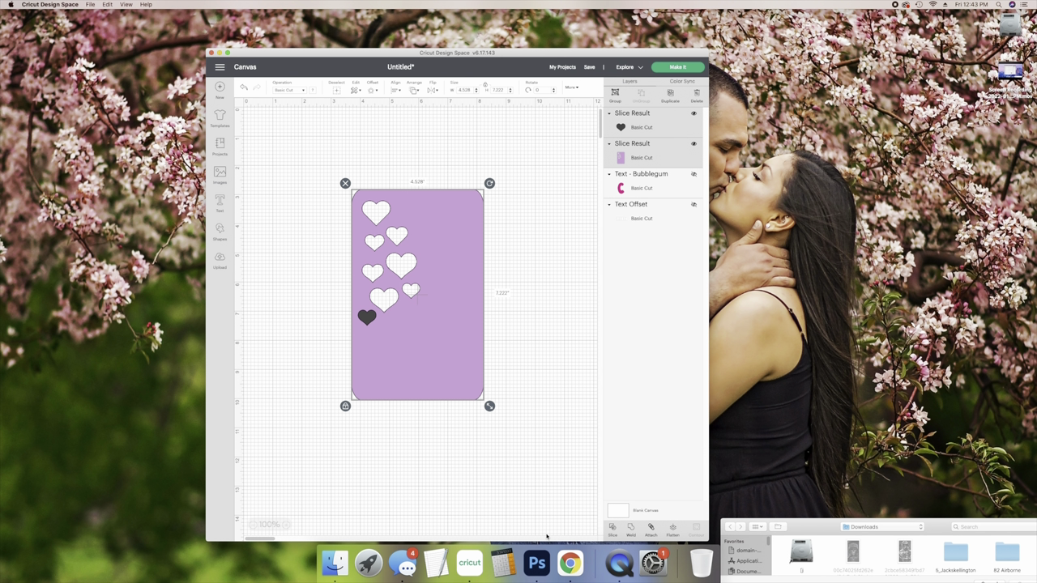
{"action": "left_click", "coordinate": [616, 532]}
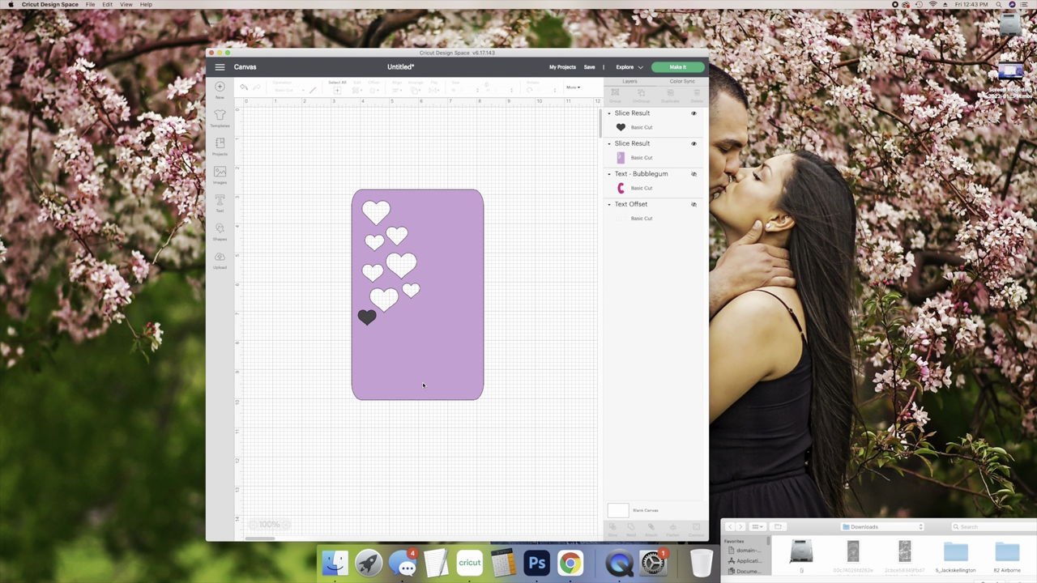
{"action": "left_click_drag", "start_coordinate": [430, 363], "coordinate": [449, 348]}
{"action": "left_click_drag", "start_coordinate": [361, 317], "coordinate": [322, 309]}
{"action": "left_click_drag", "start_coordinate": [414, 333], "coordinate": [458, 337]}
{"action": "left_click_drag", "start_coordinate": [362, 315], "coordinate": [363, 325]}
{"action": "key", "text": "Delete"}
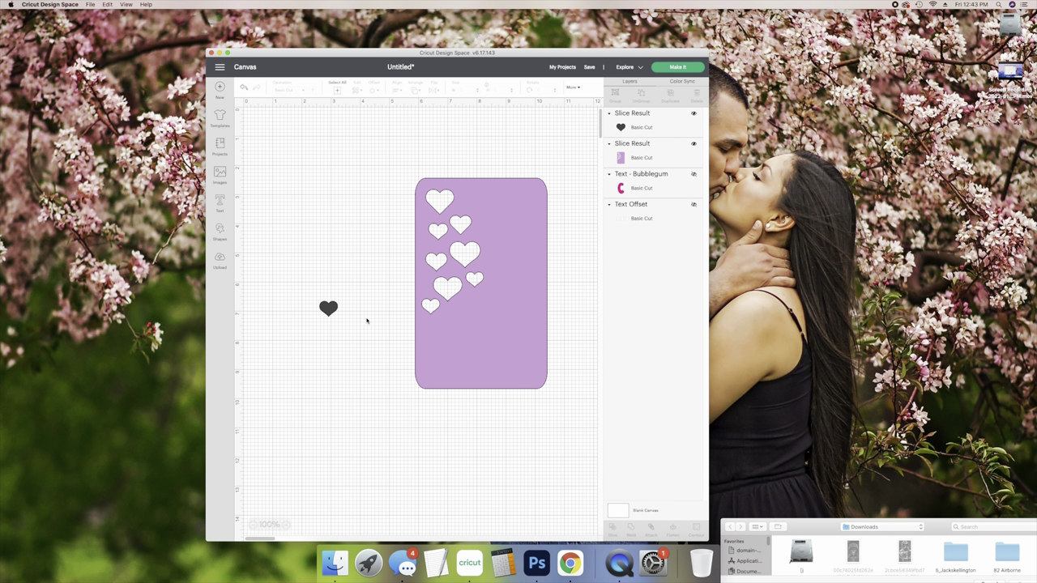
Step: Reposition the card and place the dark heart, shrunk to 0.564 inch wide, below and right of the lowest large cutout
{"action": "left_click_drag", "start_coordinate": [476, 303], "coordinate": [442, 367]}
{"action": "left_click_drag", "start_coordinate": [337, 313], "coordinate": [445, 371]}
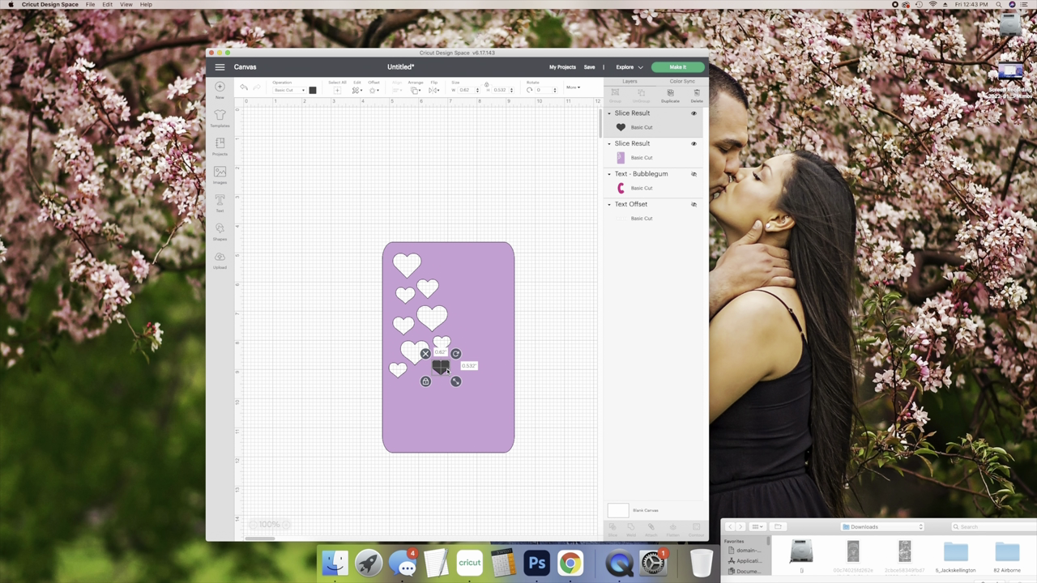
{"action": "left_click", "coordinate": [376, 303]}
{"action": "left_click_drag", "start_coordinate": [342, 256], "coordinate": [335, 355]}
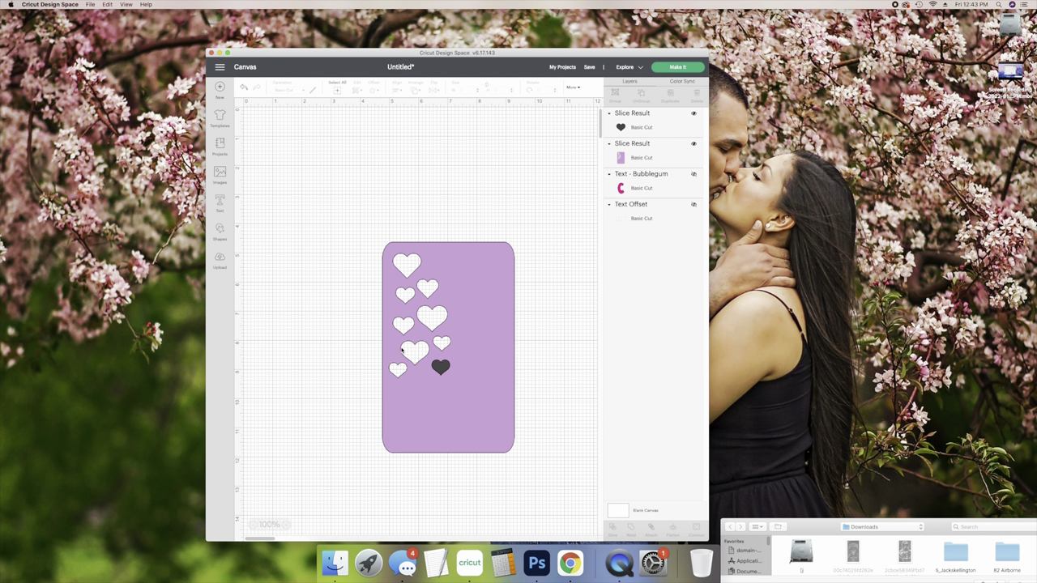
{"action": "left_click", "coordinate": [441, 370]}
{"action": "left_click_drag", "start_coordinate": [455, 382], "coordinate": [450, 378]}
Step: Slice the ninth heart out of the card, move the card away and delete the leftover purple heart
{"action": "left_click_drag", "start_coordinate": [328, 228], "coordinate": [574, 507]}
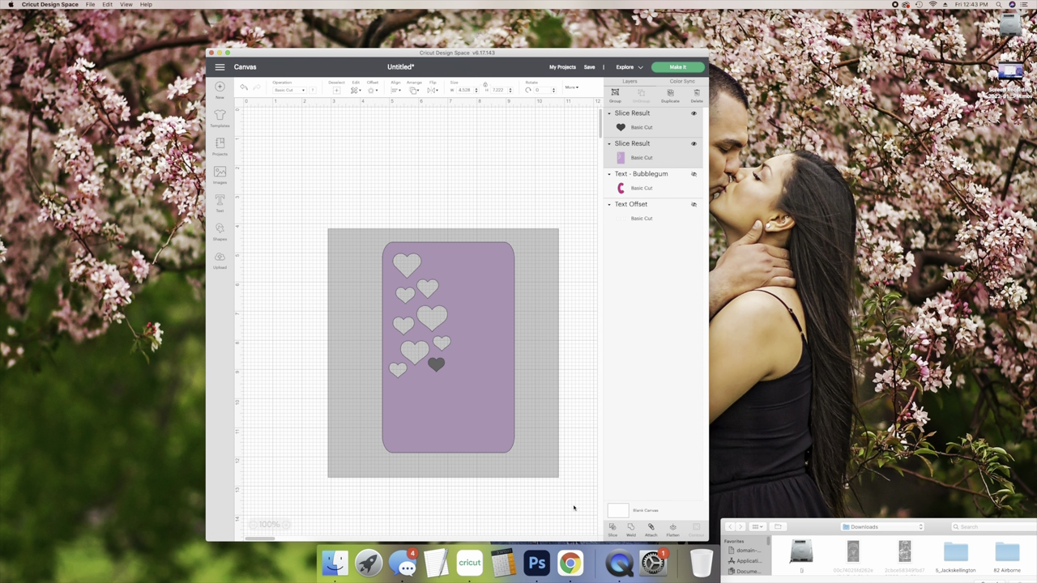
{"action": "left_click", "coordinate": [613, 530]}
{"action": "left_click_drag", "start_coordinate": [508, 419], "coordinate": [464, 321]}
{"action": "left_click", "coordinate": [437, 365]}
{"action": "left_click", "coordinate": [421, 351]}
{"action": "left_click_drag", "start_coordinate": [386, 360], "coordinate": [405, 368]}
Step: Place the dark heart right of the topmost large cutout, shrink it slightly and fine-tune its position
{"action": "left_click_drag", "start_coordinate": [460, 326], "coordinate": [362, 252]}
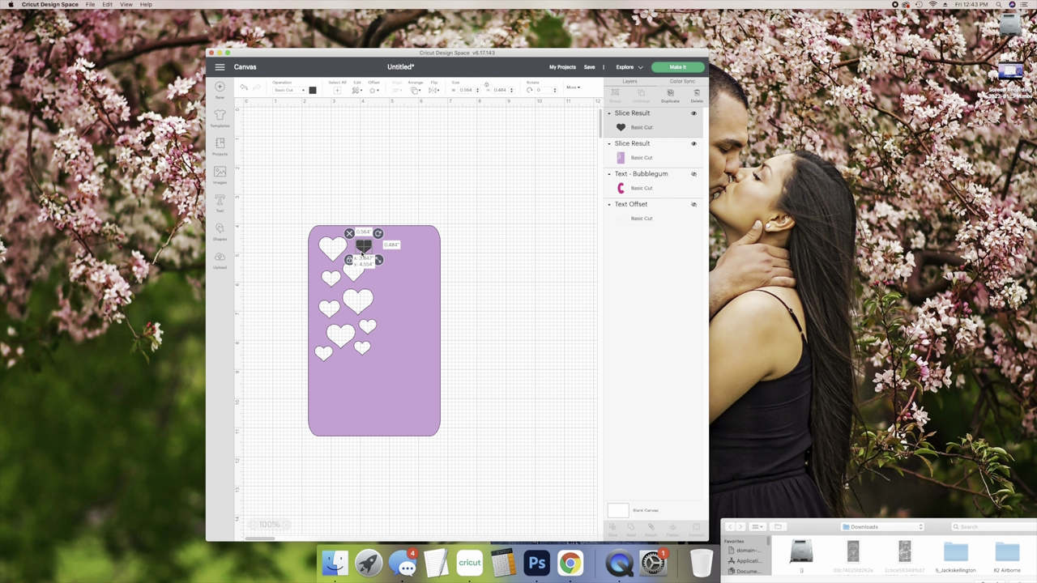
{"action": "left_click", "coordinate": [329, 227]}
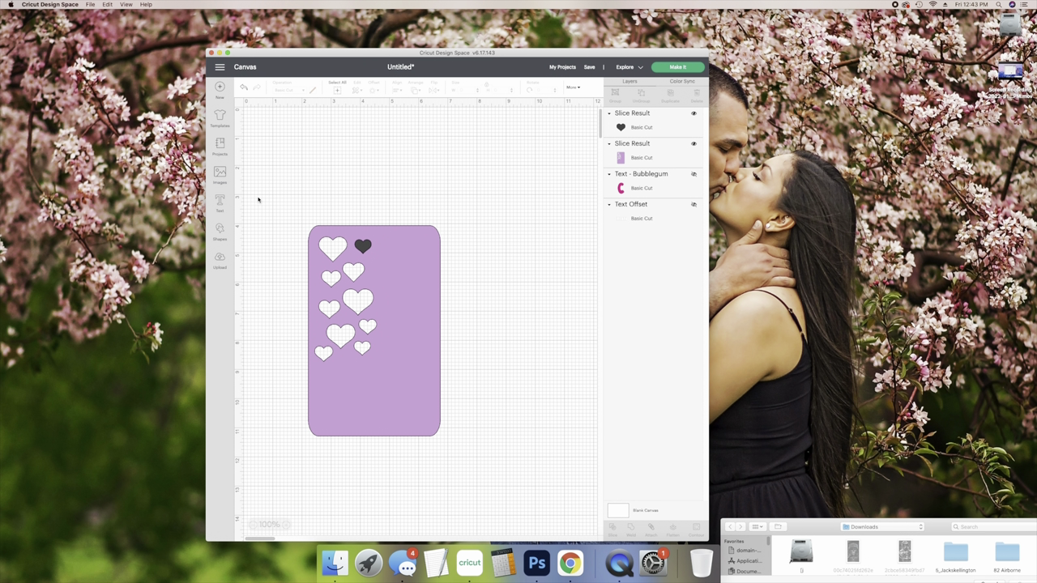
{"action": "left_click_drag", "start_coordinate": [366, 249], "coordinate": [364, 255]}
{"action": "left_click", "coordinate": [303, 224]}
{"action": "left_click", "coordinate": [362, 252]}
{"action": "left_click", "coordinate": [510, 288]}
{"action": "mouse_move", "coordinate": [360, 251]}
{"action": "left_mouse_down"}
{"action": "mouse_move", "coordinate": [367, 240]}
{"action": "mouse_move", "coordinate": [361, 254]}
{"action": "left_mouse_up"}
{"action": "left_click", "coordinate": [474, 256]}
Step: Slice the tenth heart out of the card near its top and move the card clear of the loose hearts
{"action": "left_click_drag", "start_coordinate": [242, 173], "coordinate": [450, 448]}
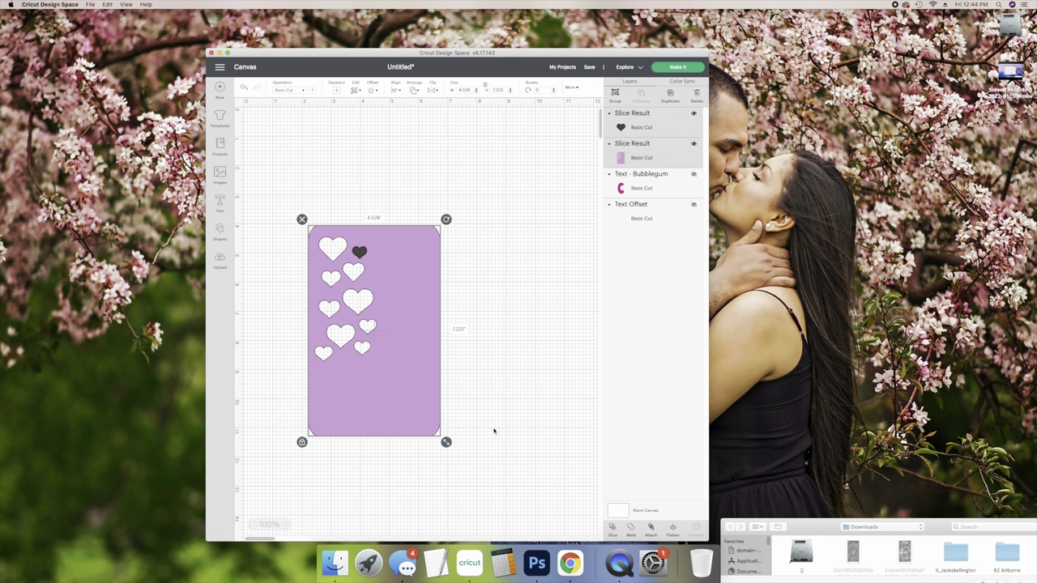
{"action": "left_click", "coordinate": [494, 431]}
{"action": "left_click_drag", "start_coordinate": [394, 347], "coordinate": [484, 347]}
{"action": "left_click", "coordinate": [358, 264]}
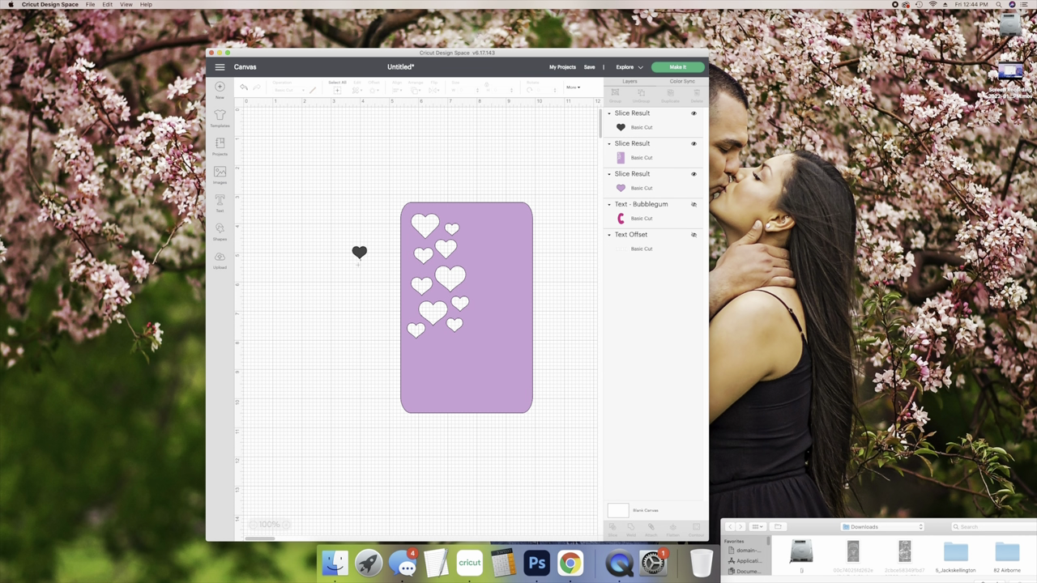